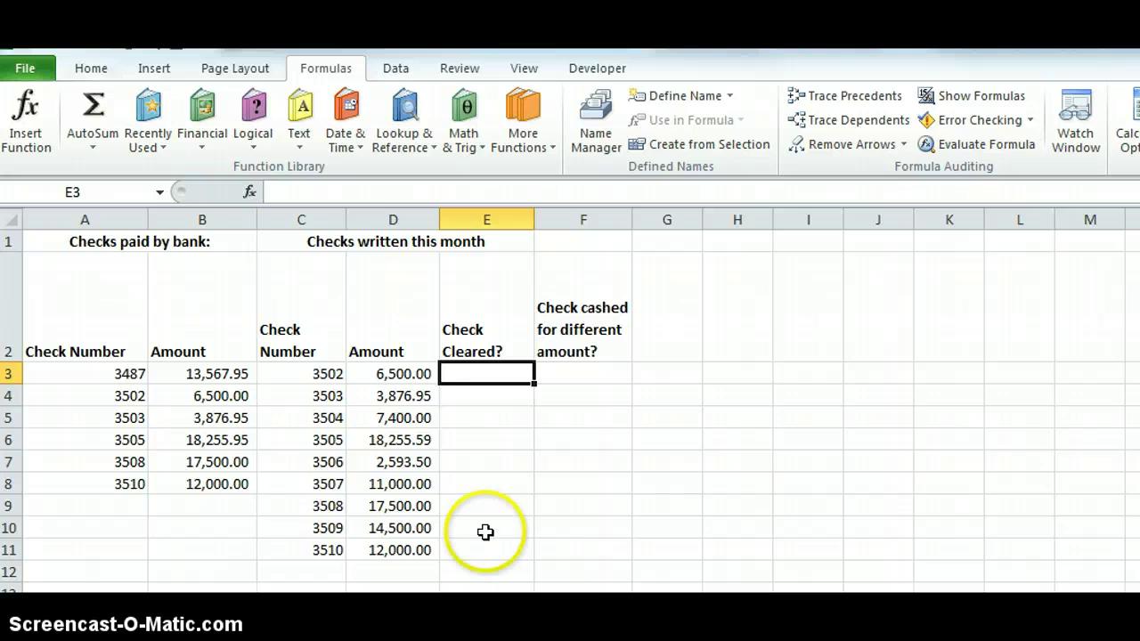
Browse the function library for E3 through Recently Used and Financial to the Lookup & Reference list.
click(249, 190)
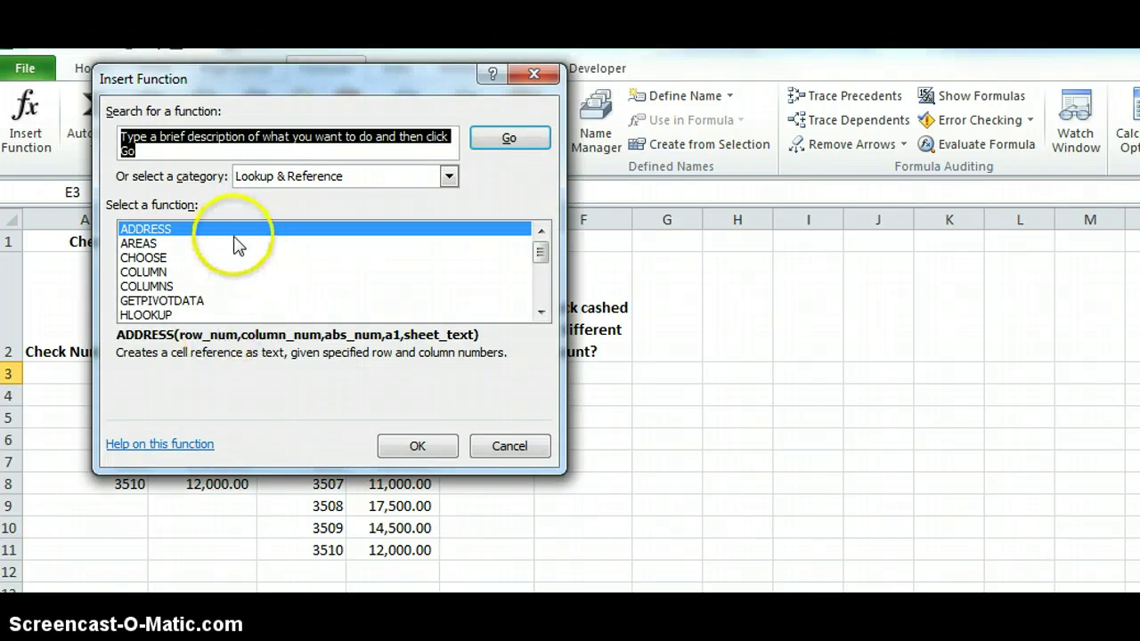
click(508, 446)
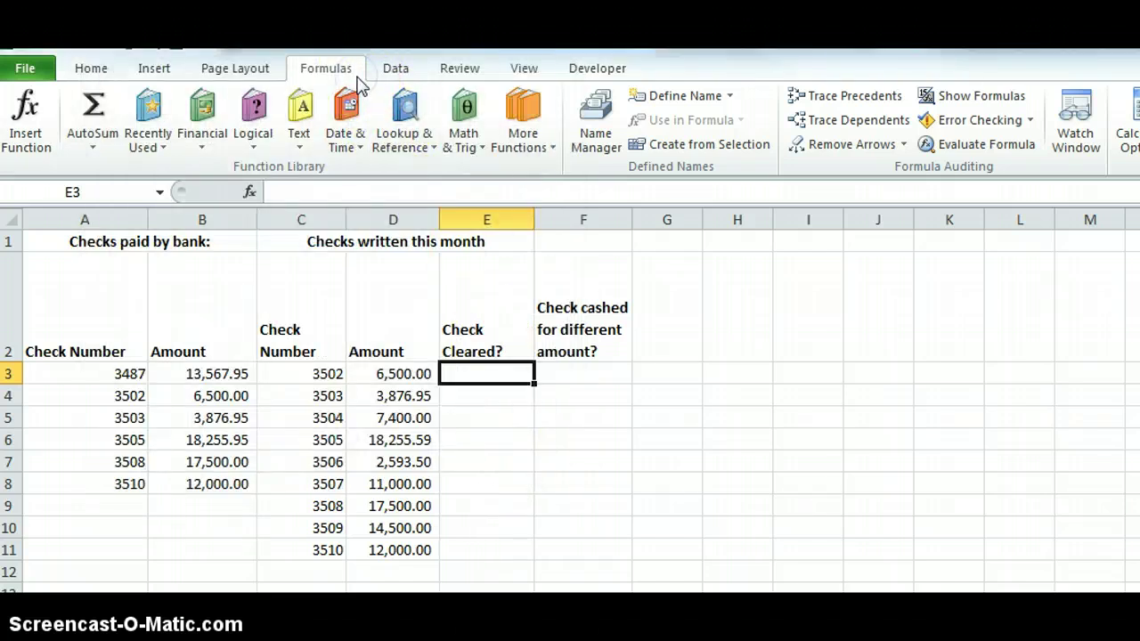
click(162, 150)
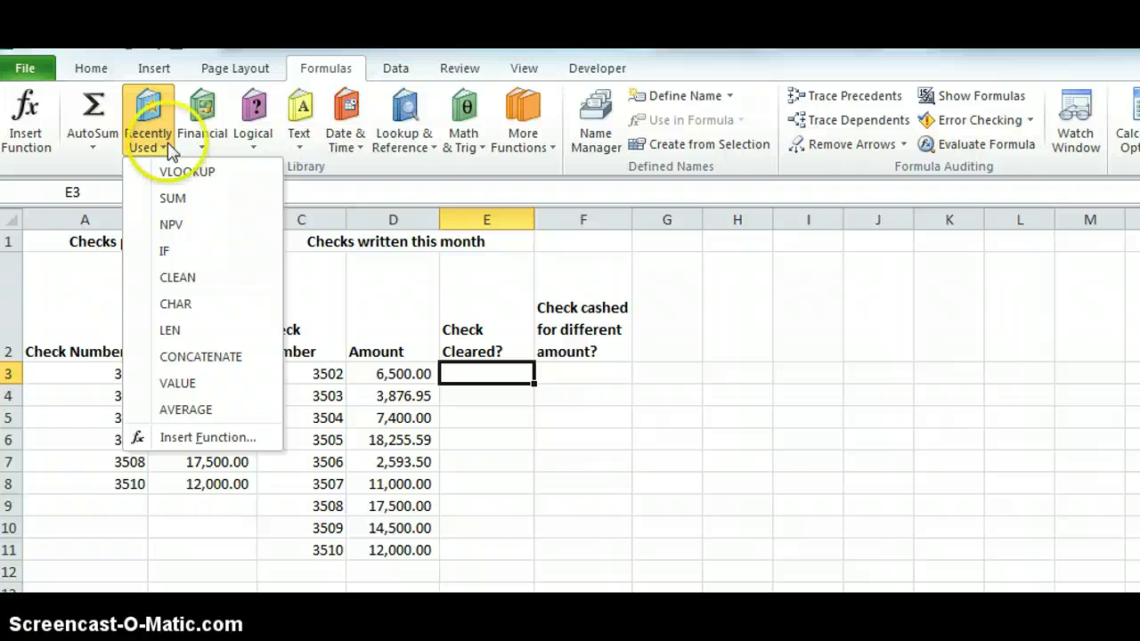
click(219, 149)
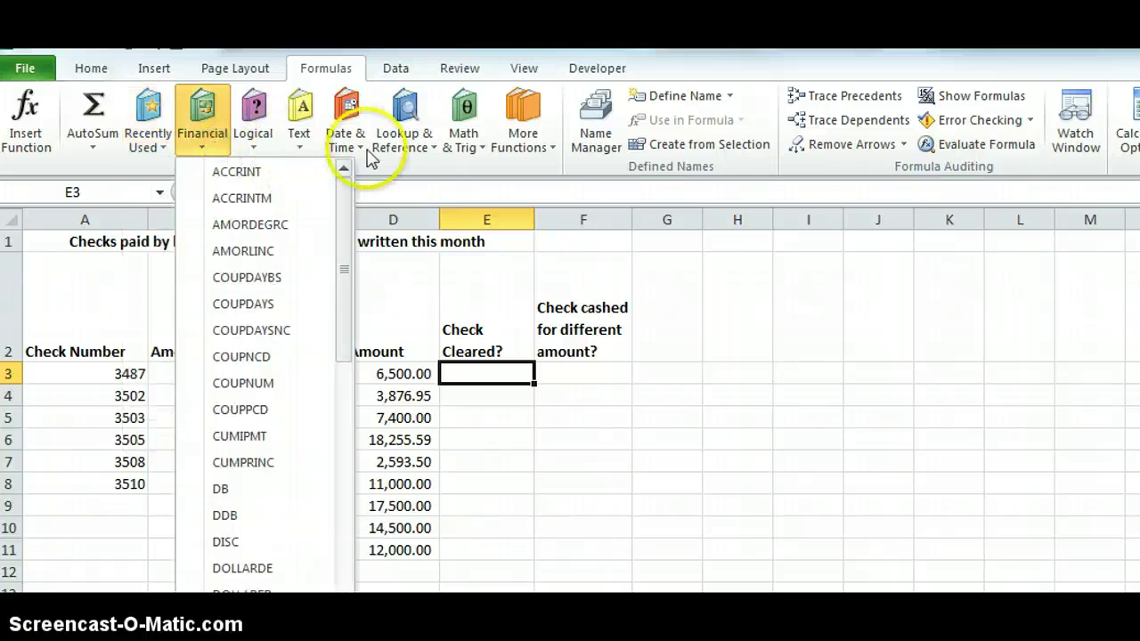
click(433, 150)
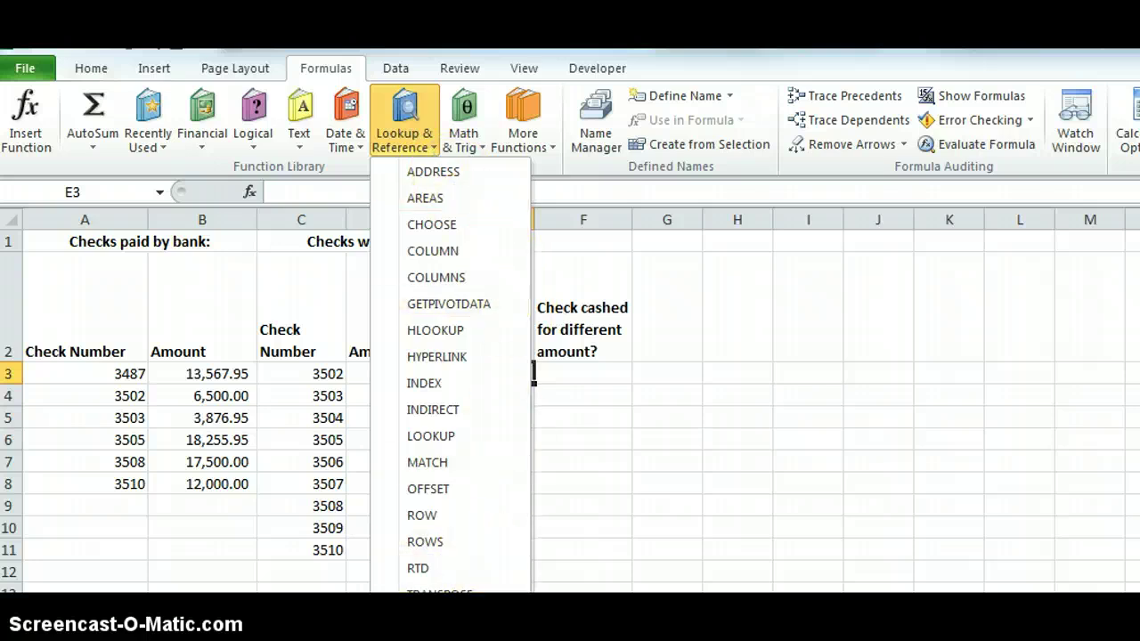
Insert VLOOKUP in E3, move its arguments form aside, and use C3 (3502) as the lookup value.
click(437, 621)
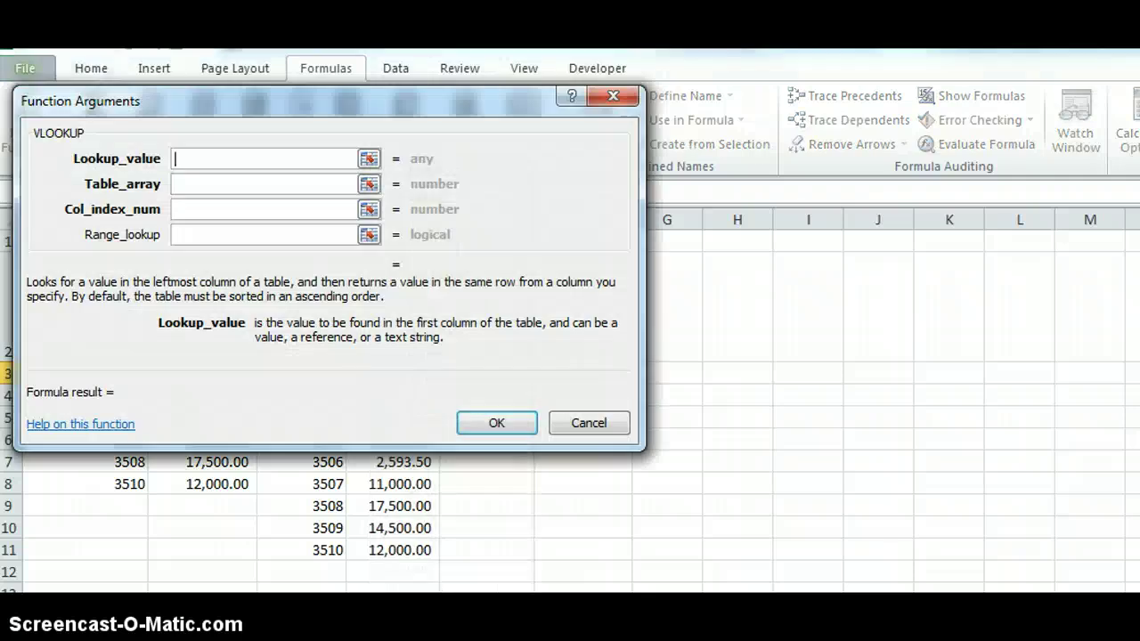
drag(332, 93, 865, 159)
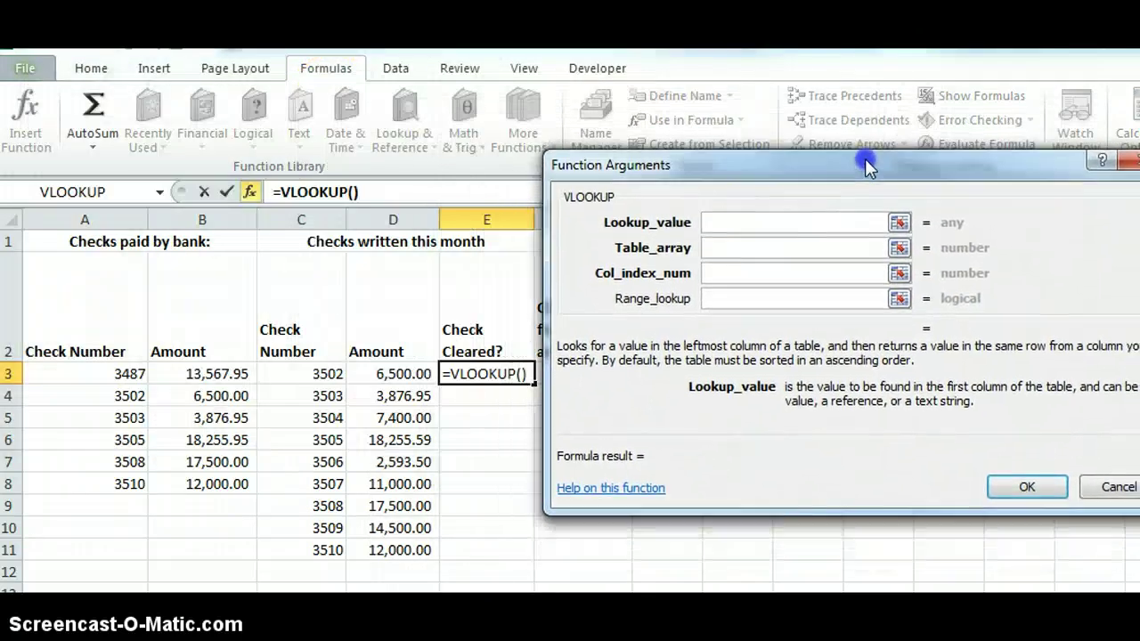
click(307, 378)
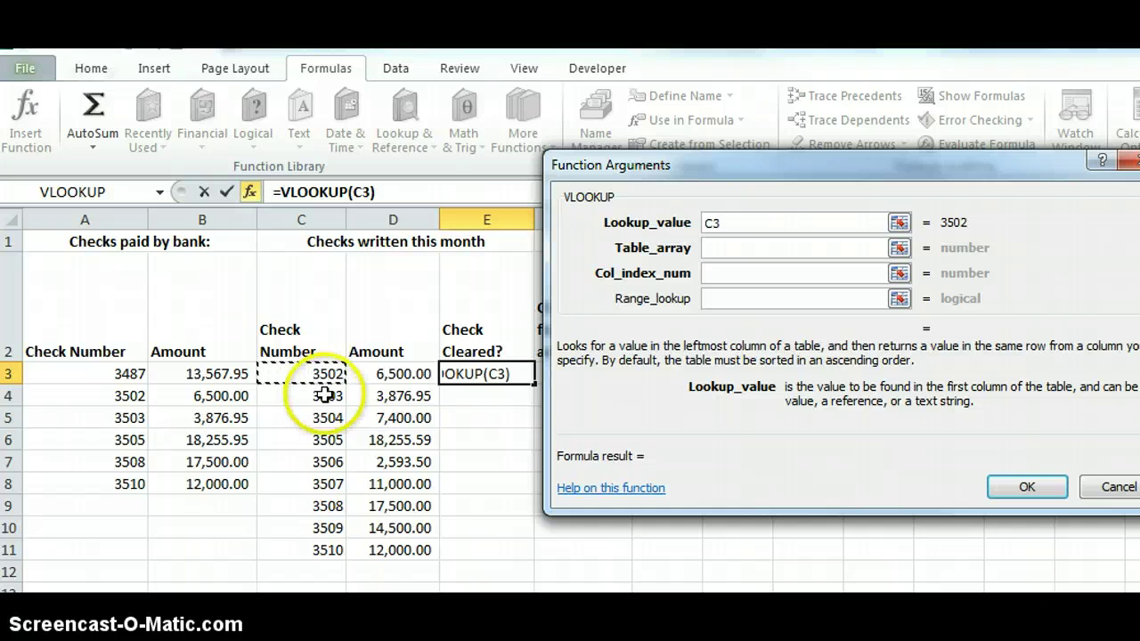
Set the table array to the bank checks range A3:B8, locked as $A$3:$B$8.
click(752, 247)
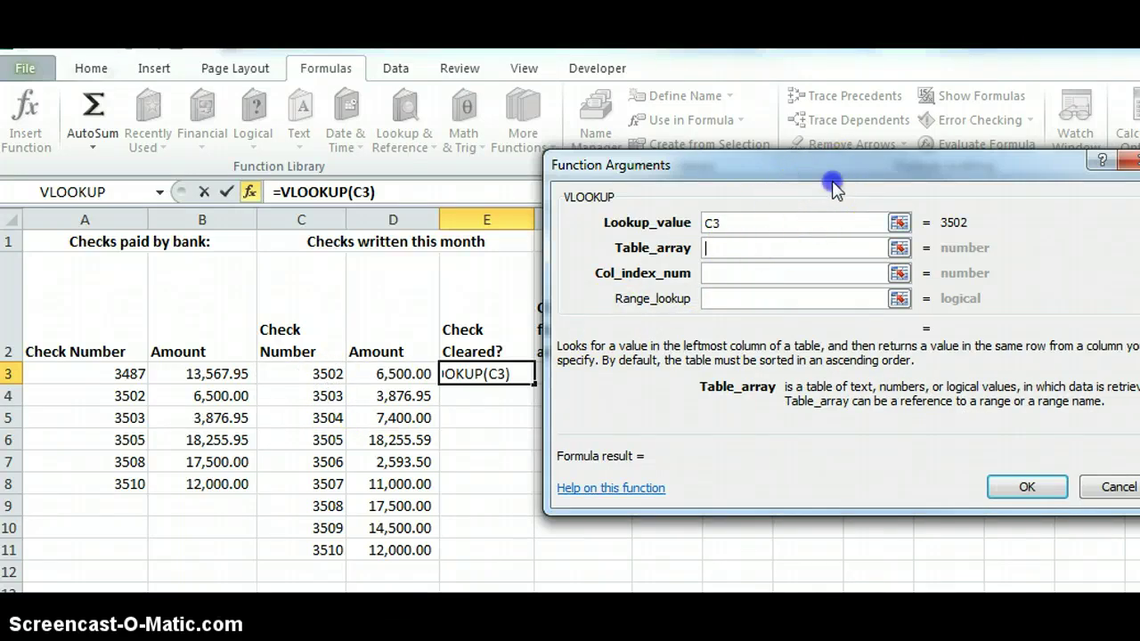
drag(834, 185, 805, 161)
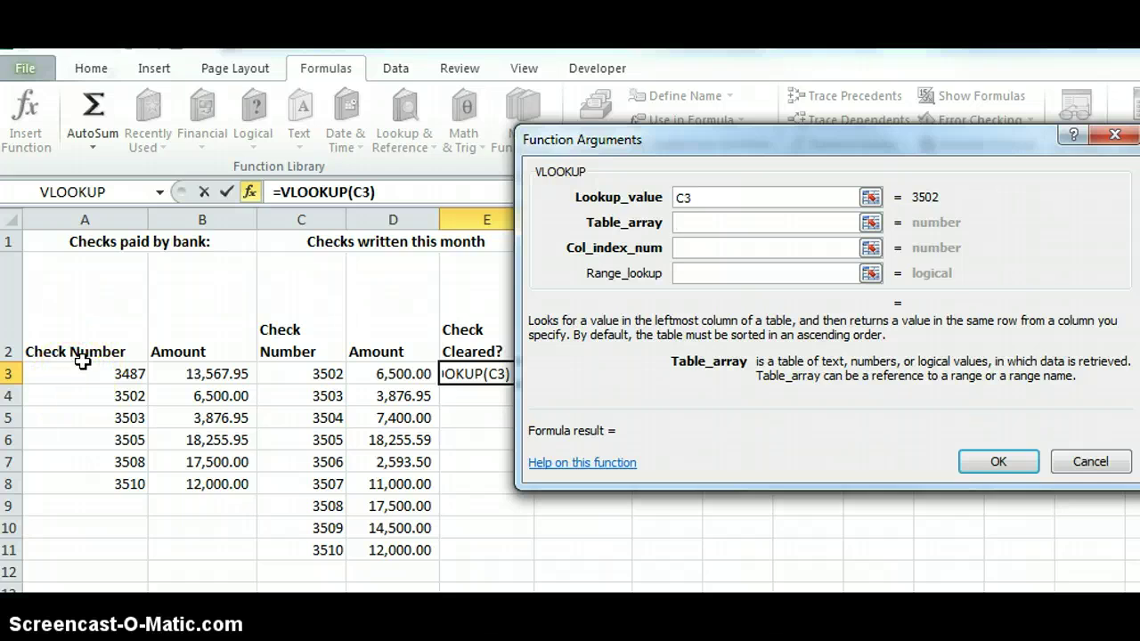
drag(83, 371, 193, 481)
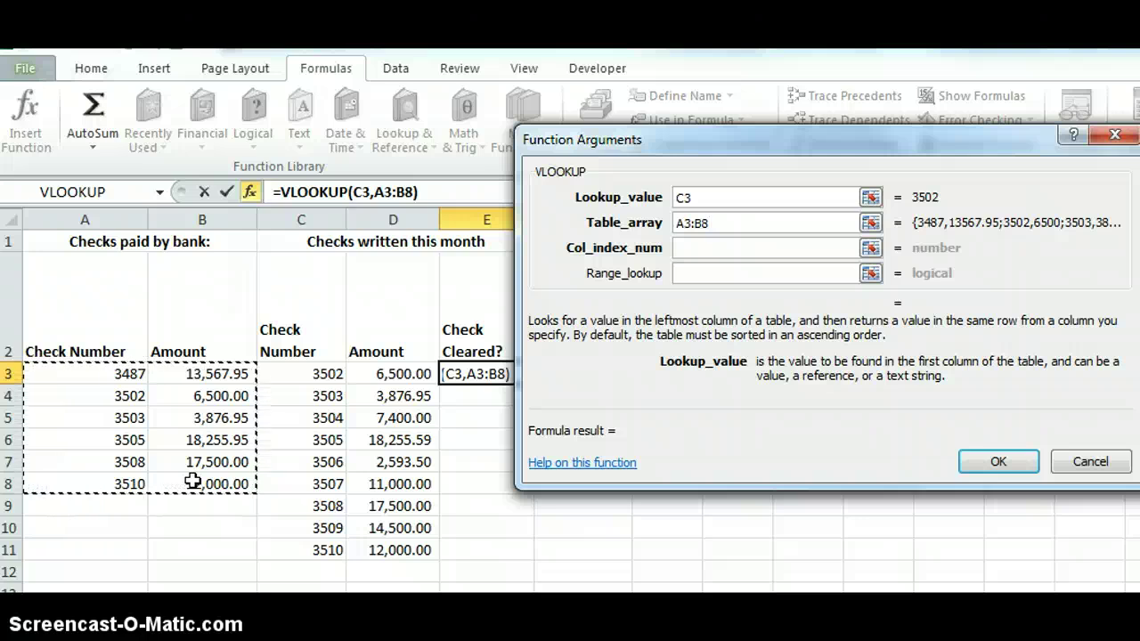
key(F4)
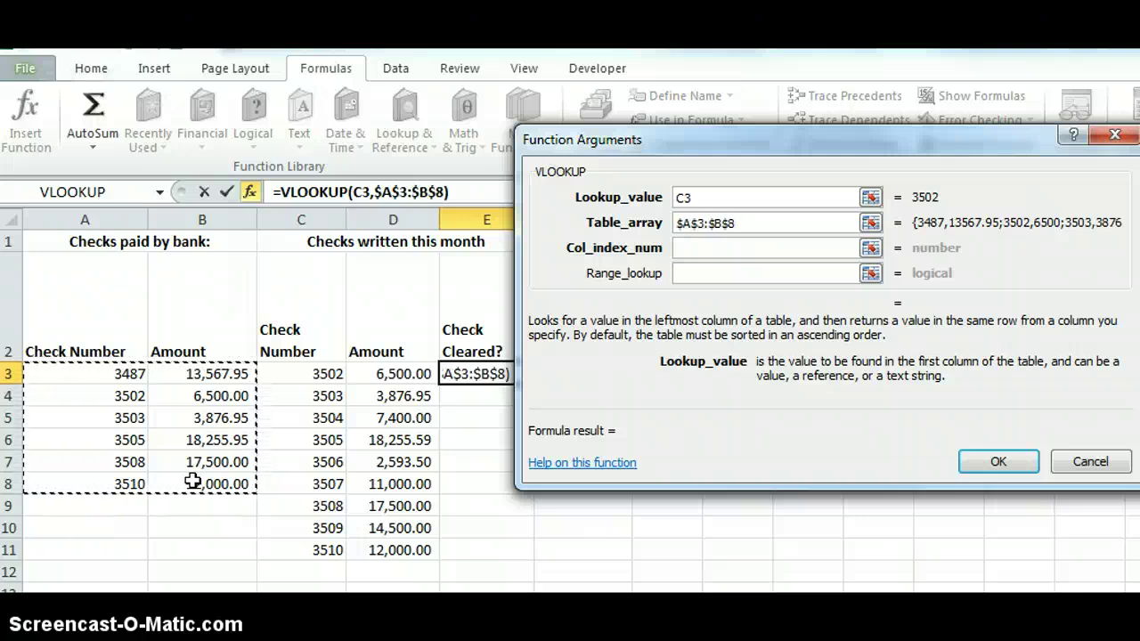
click(743, 248)
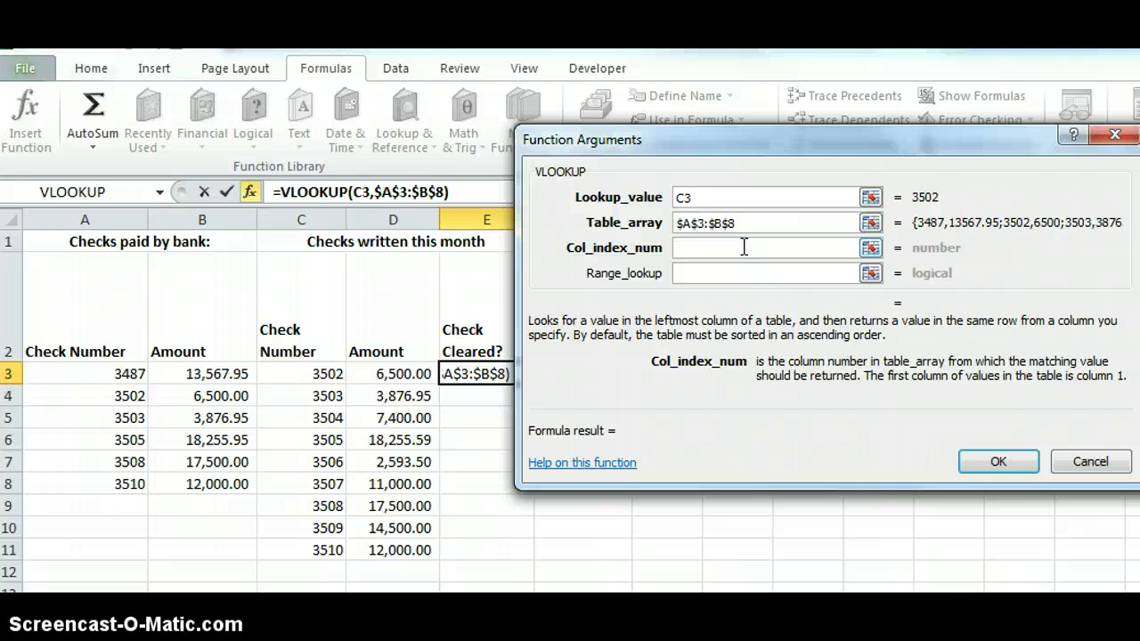
Finish the lookup with column 2 and FALSE for an exact match, giving 6,500.00 in E3.
text(2)
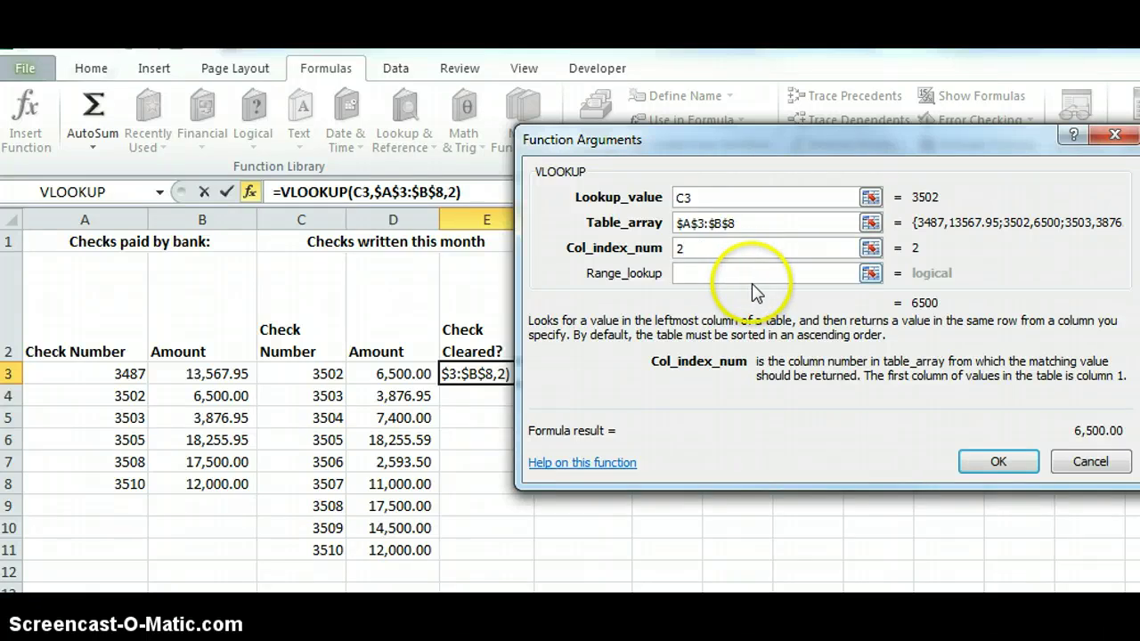
click(751, 275)
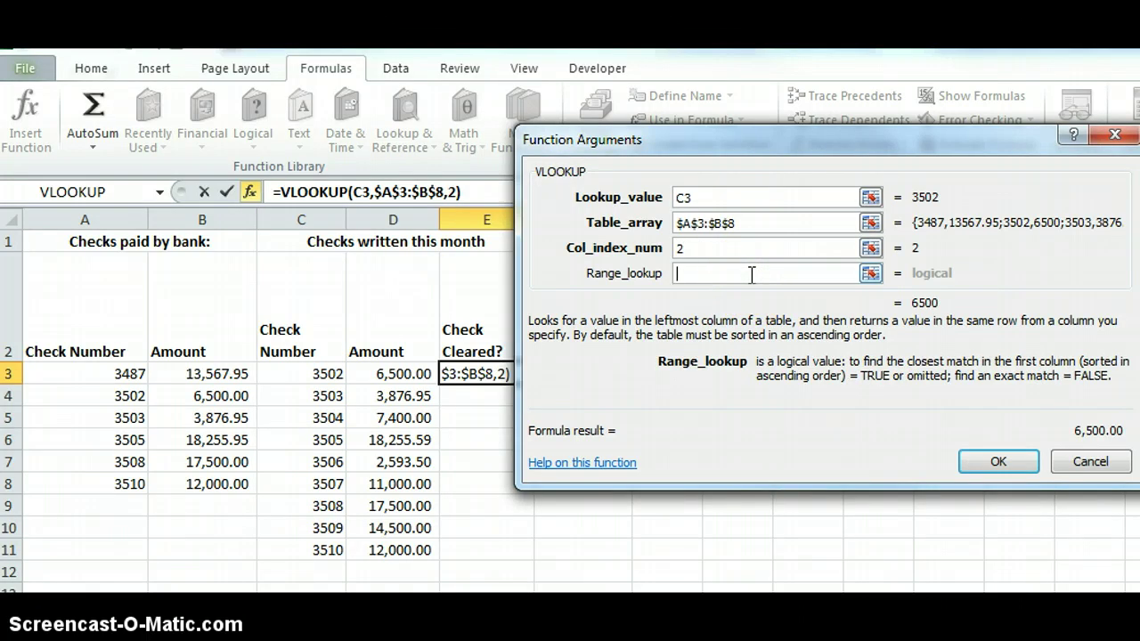
text(FALSE)
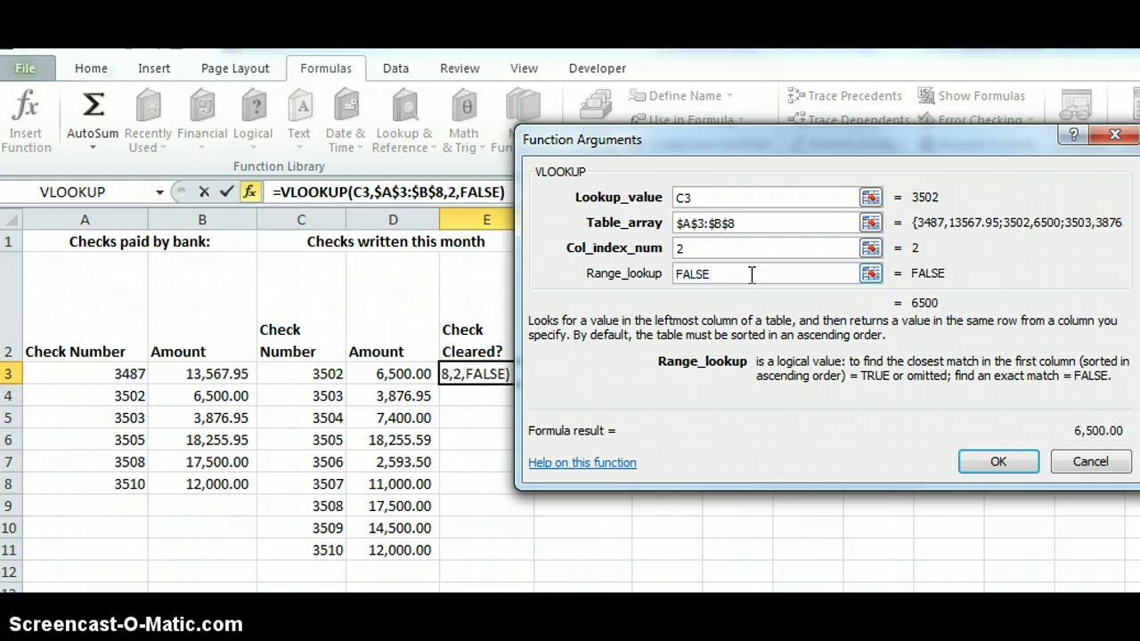
click(748, 383)
click(759, 390)
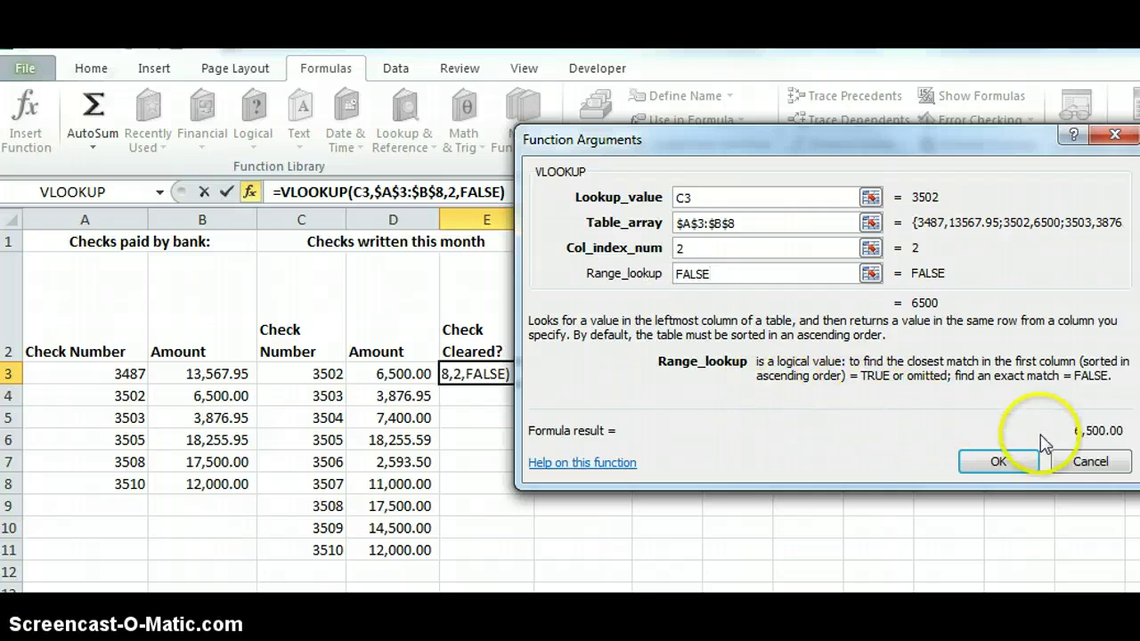
click(1018, 458)
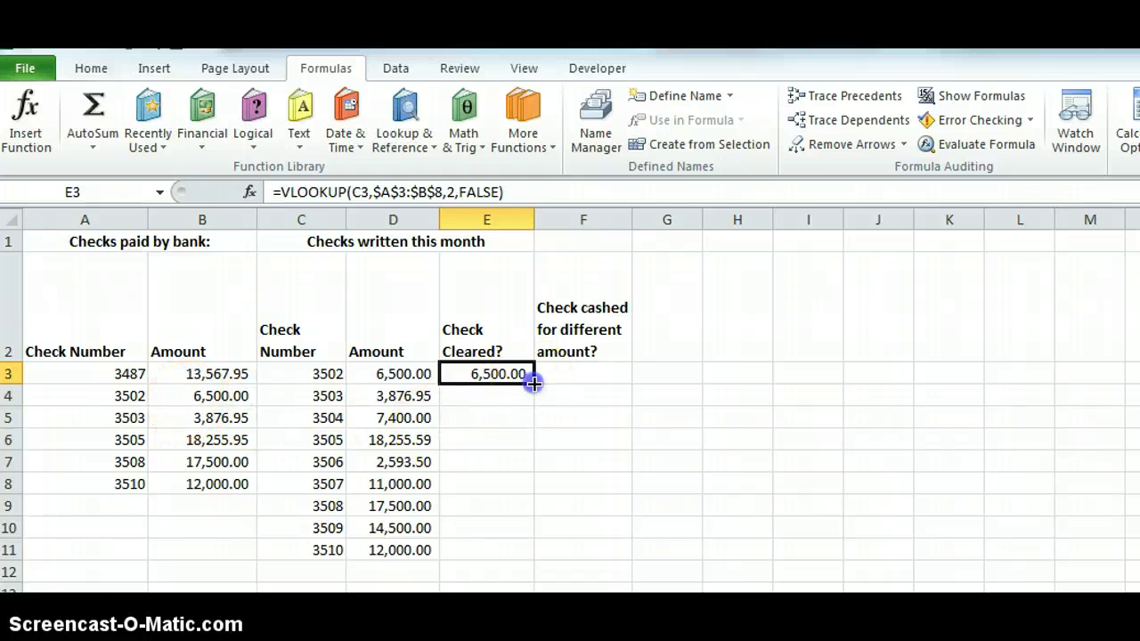
Fill the VLOOKUP from E3 down to E11 and review the results, including the #N/A in E5.
drag(532, 384, 509, 551)
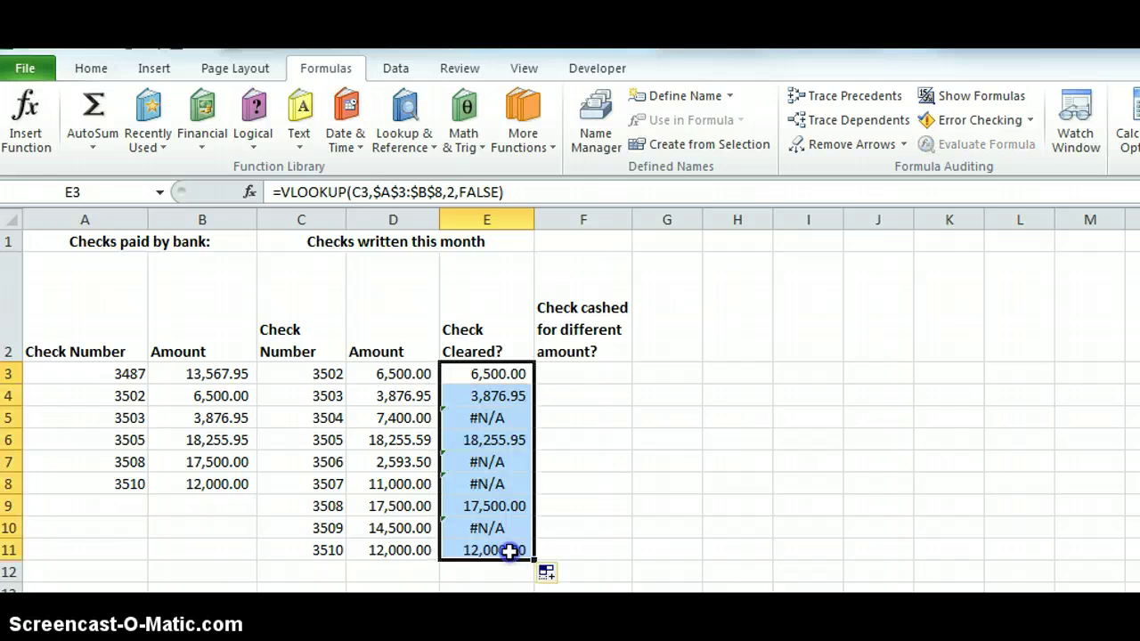
click(495, 399)
click(491, 438)
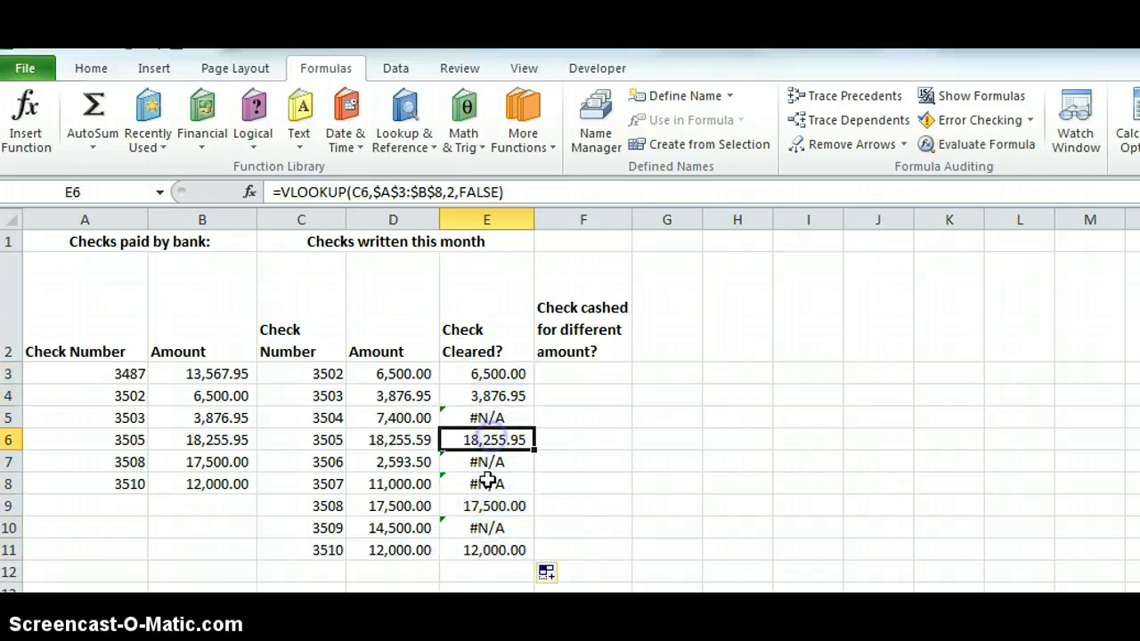
click(483, 505)
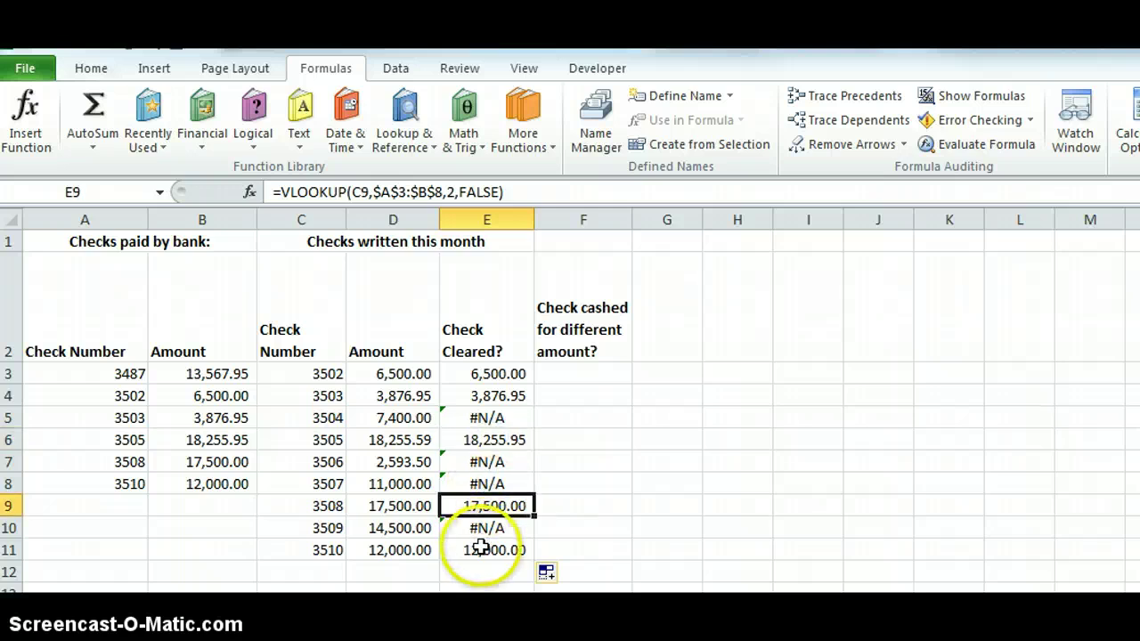
click(481, 549)
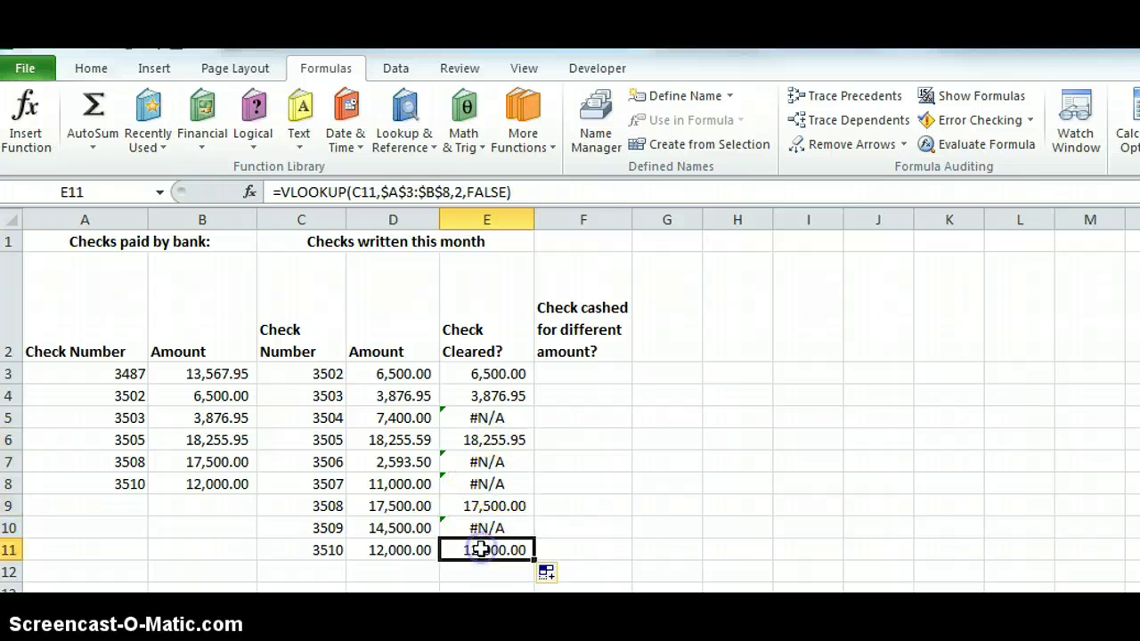
click(492, 418)
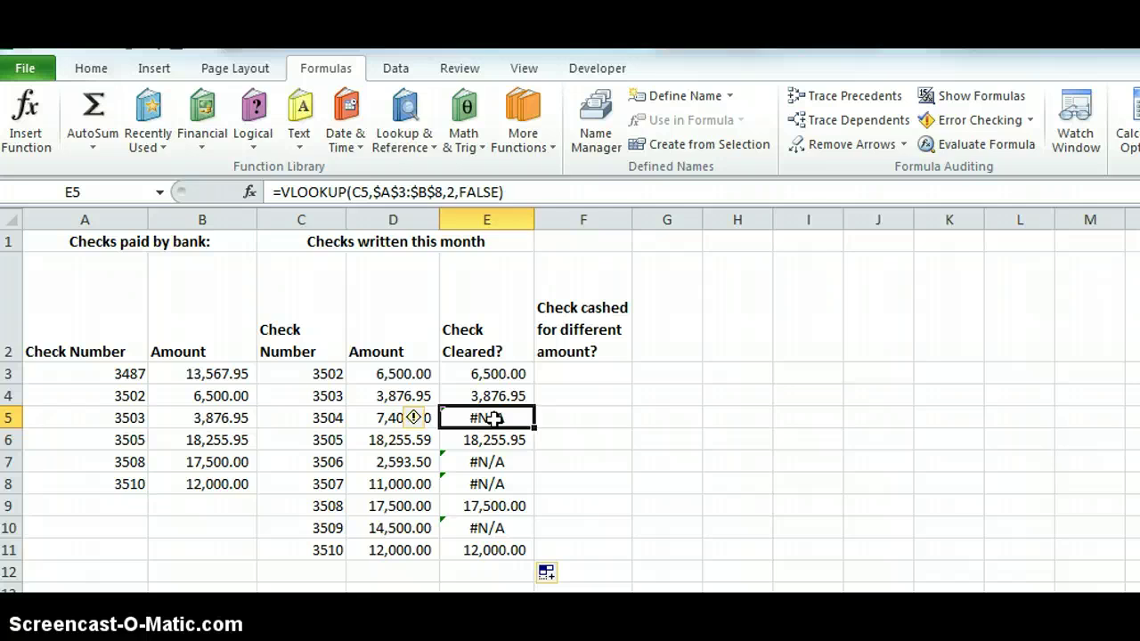
click(492, 418)
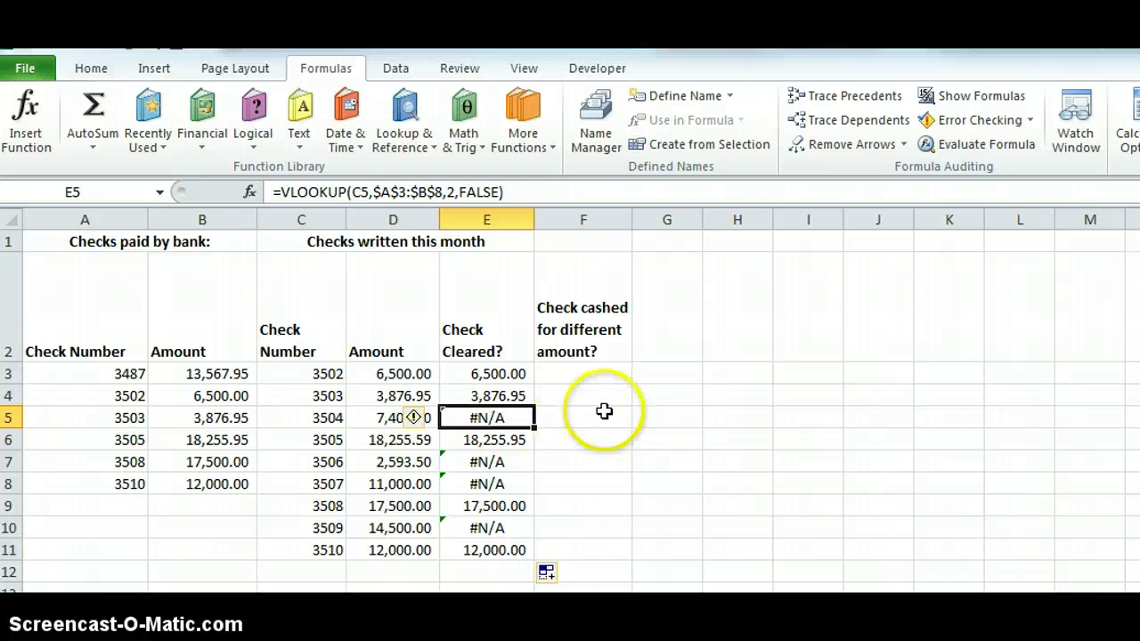
click(594, 371)
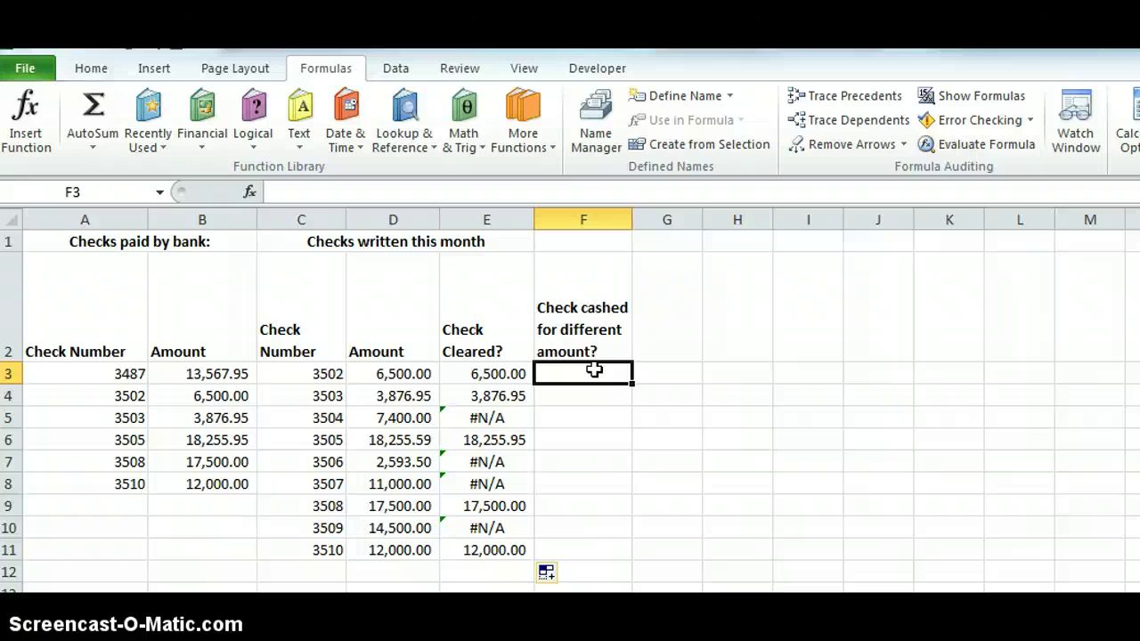
Enter the difference formula =D3-E3 in F3.
text(=)
click(402, 374)
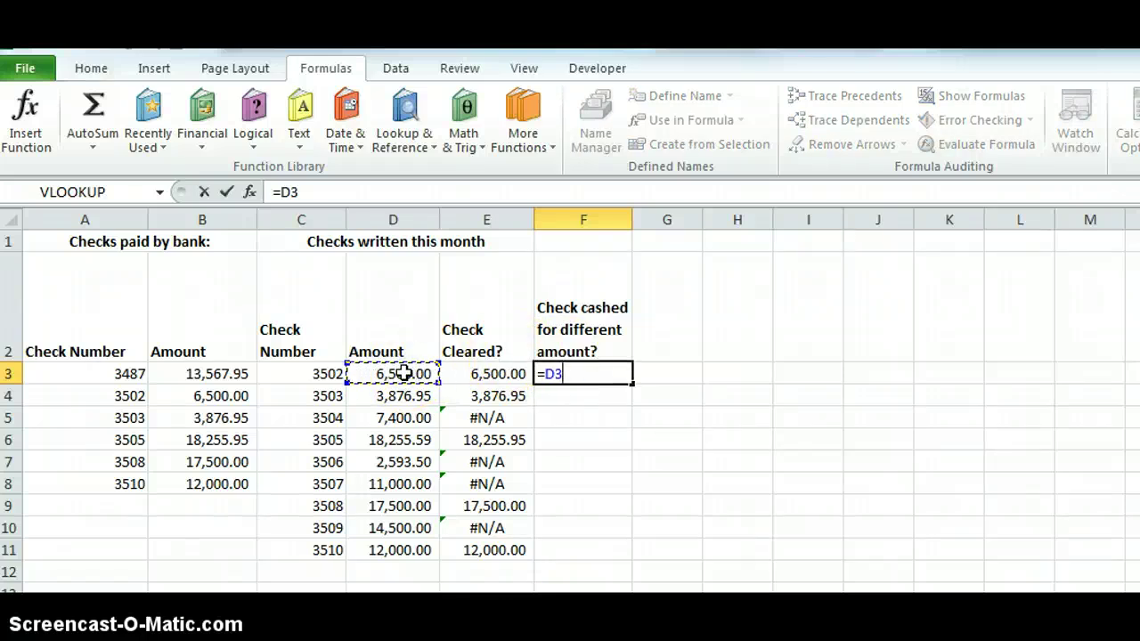
text(-)
click(481, 374)
key(Return)
Copy the F3 formula down to F11 and check the (0.36) difference in F6.
click(543, 372)
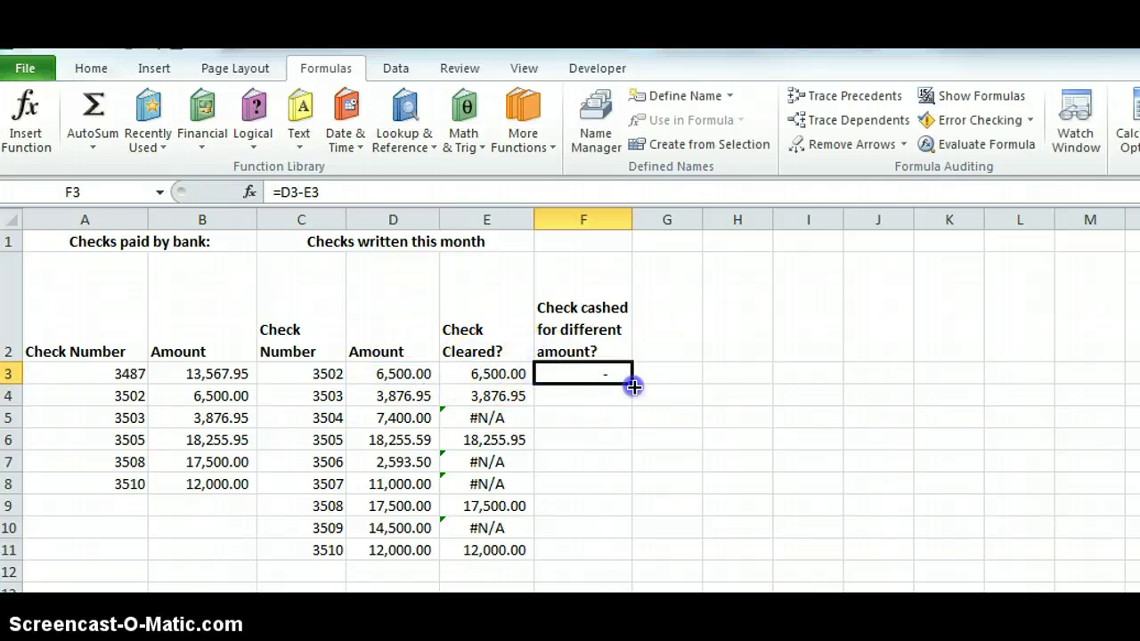
drag(631, 382, 618, 552)
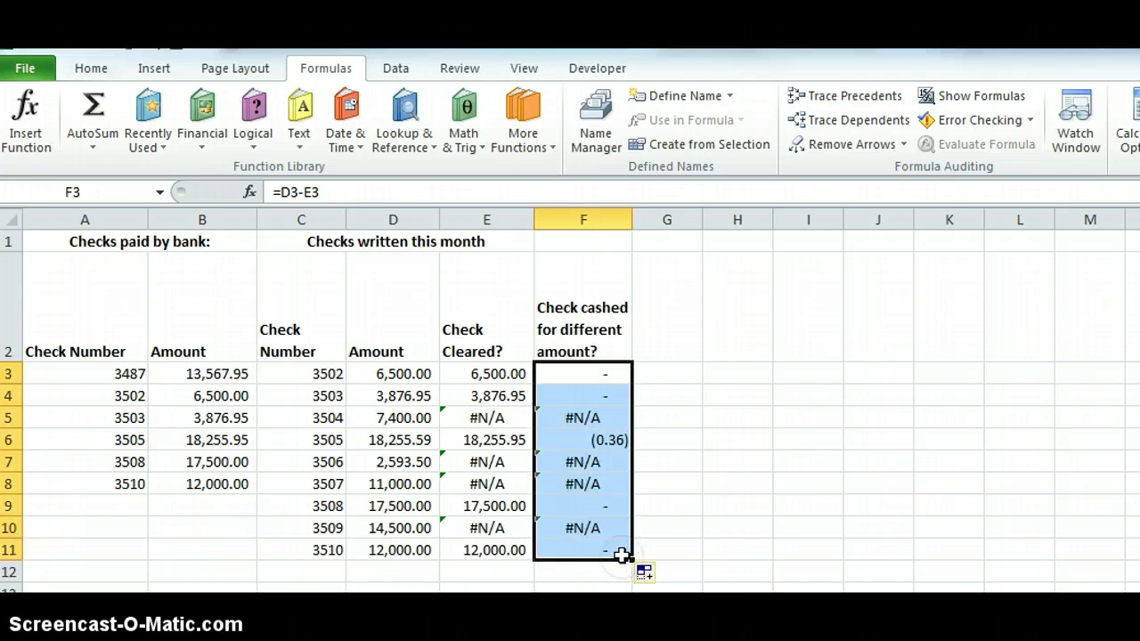
click(608, 441)
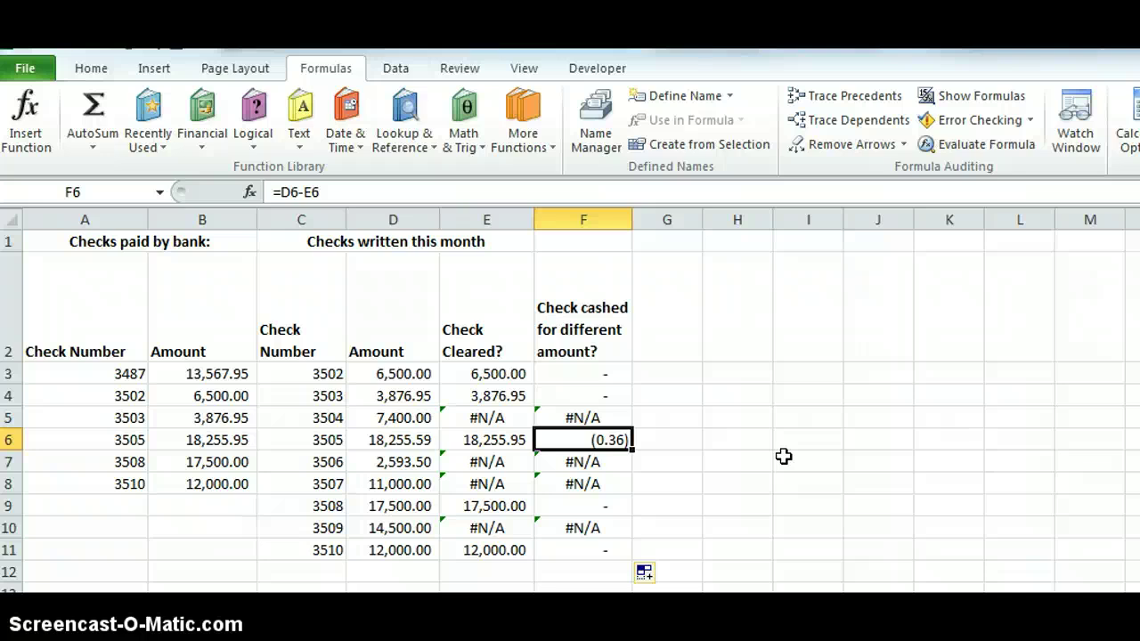
key(Up)
key(Left)
key(Up)
key(Up)
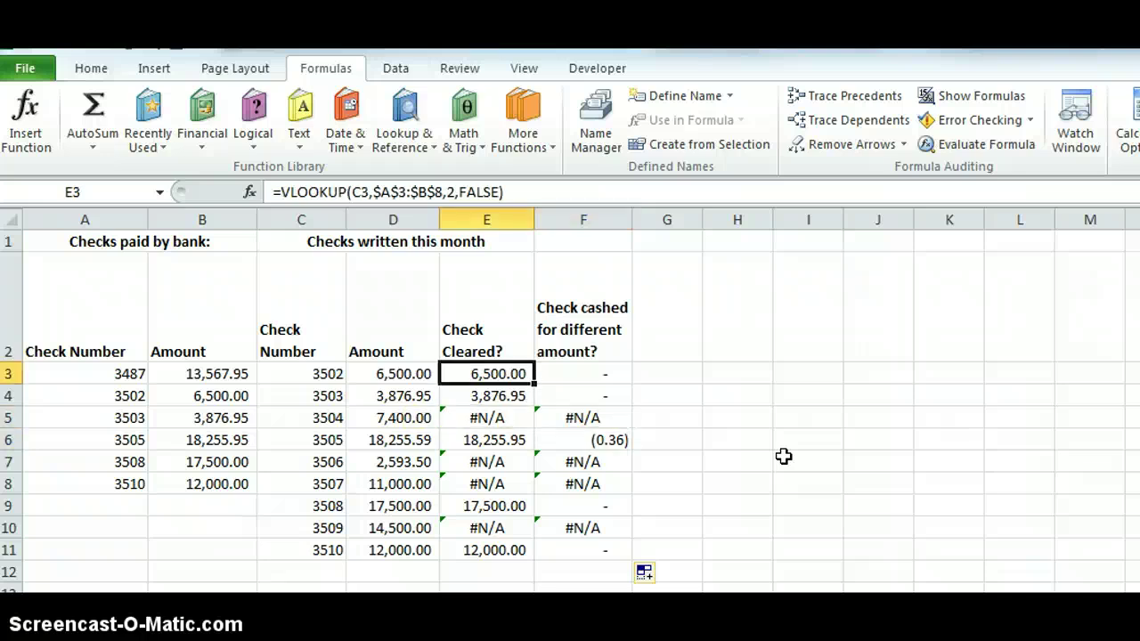